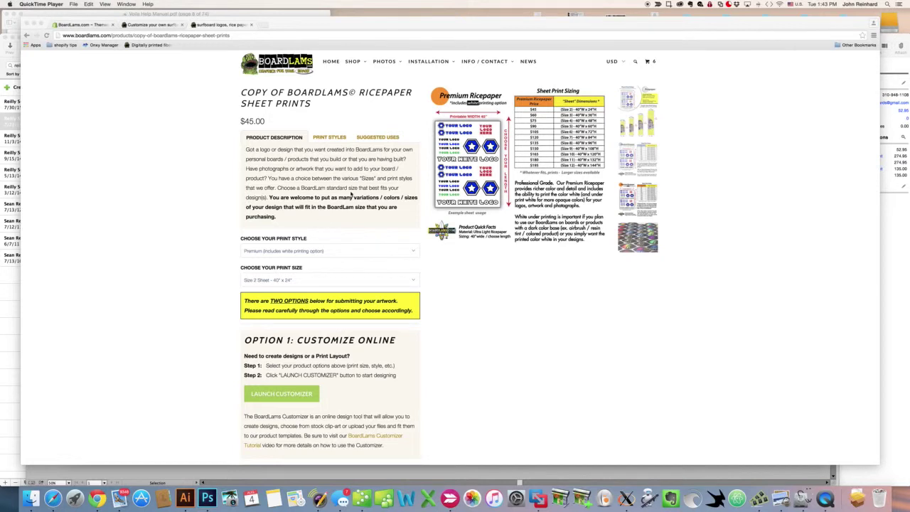
Scroll through the print order page in Chrome to review its options
scroll(350, 194, down, 1)
scroll(351, 193, up, 1)
scroll(321, 276, down, 2)
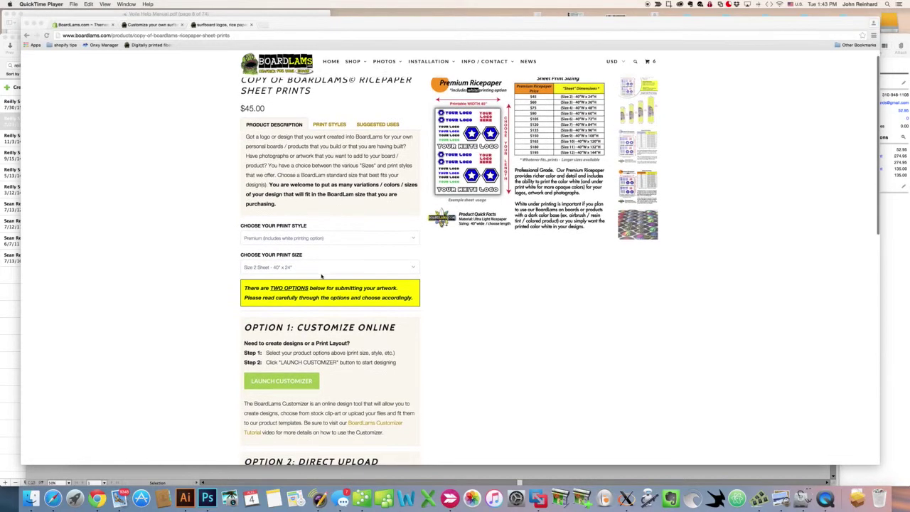
scroll(410, 248, up, 2)
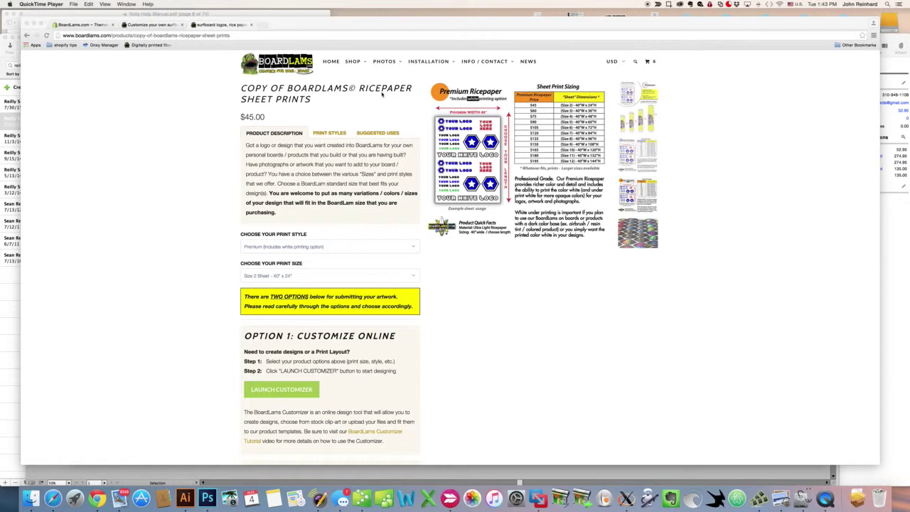
scroll(349, 99, down, 3)
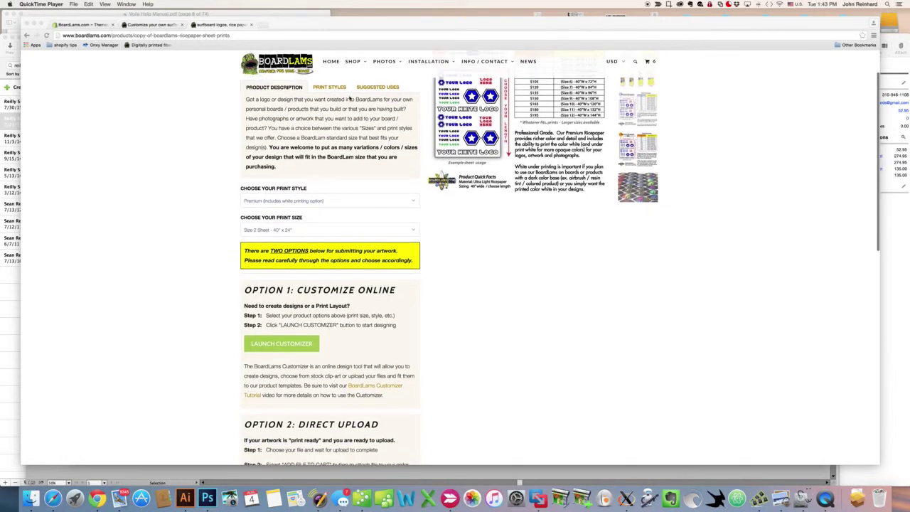
scroll(349, 99, down, 1)
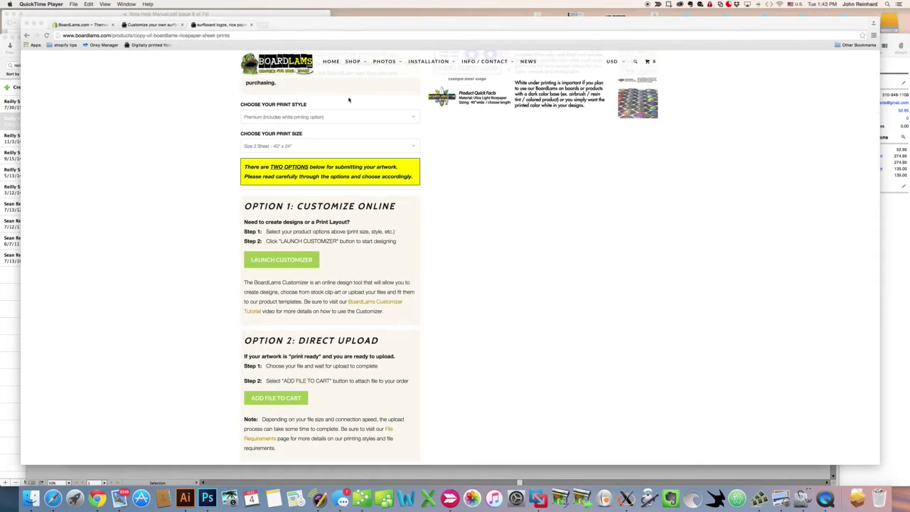
scroll(349, 99, up, 1)
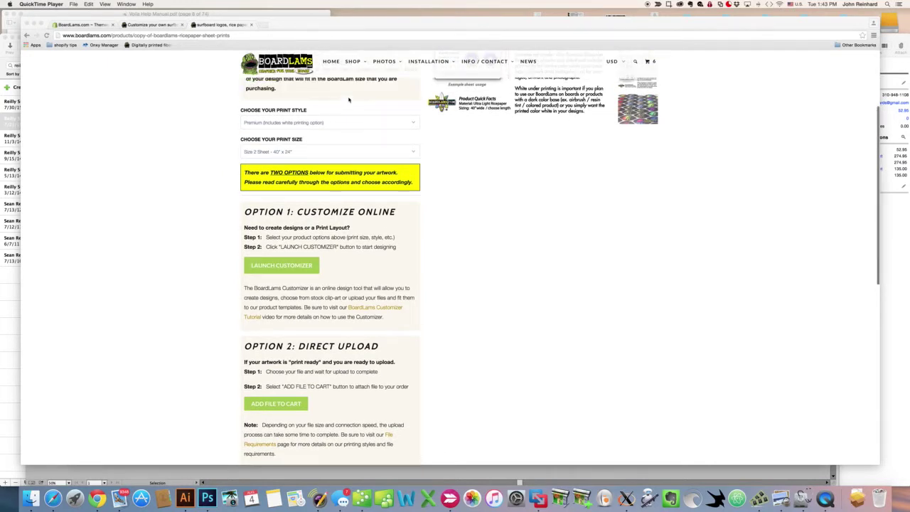
click(273, 215)
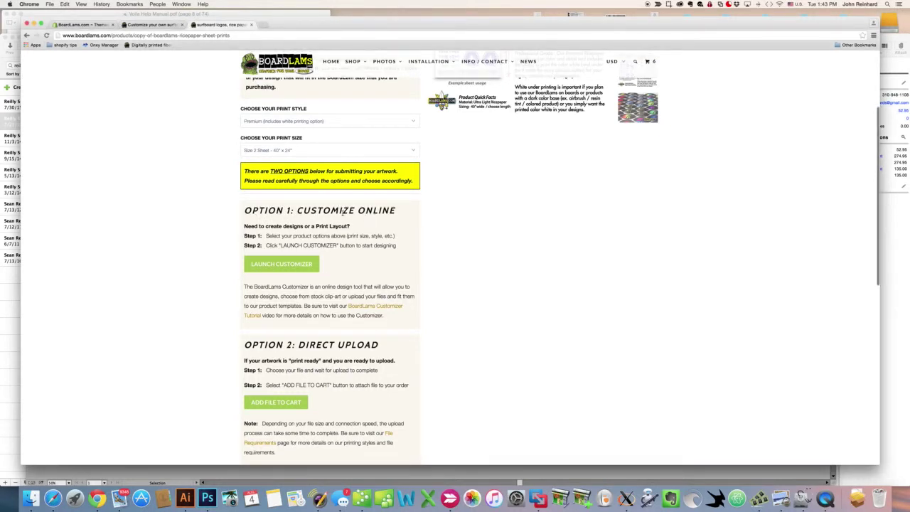
scroll(347, 214, down, 1)
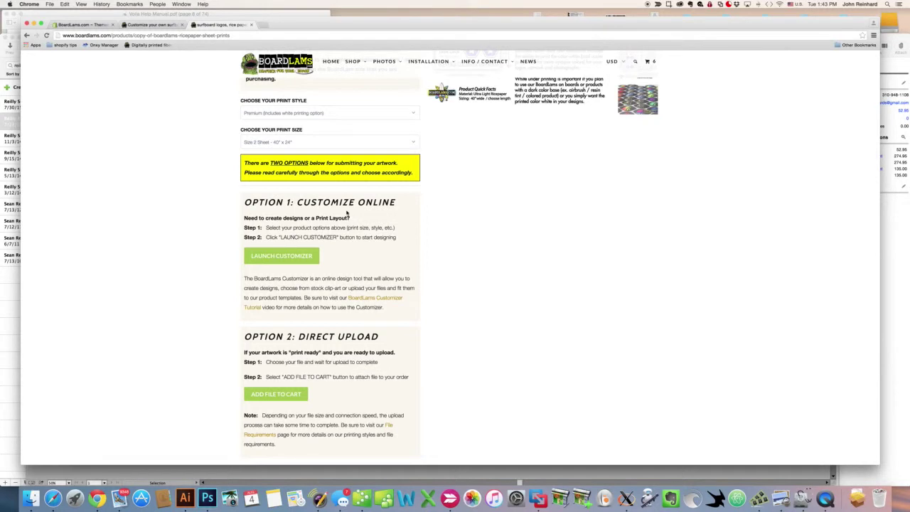
scroll(348, 213, down, 5)
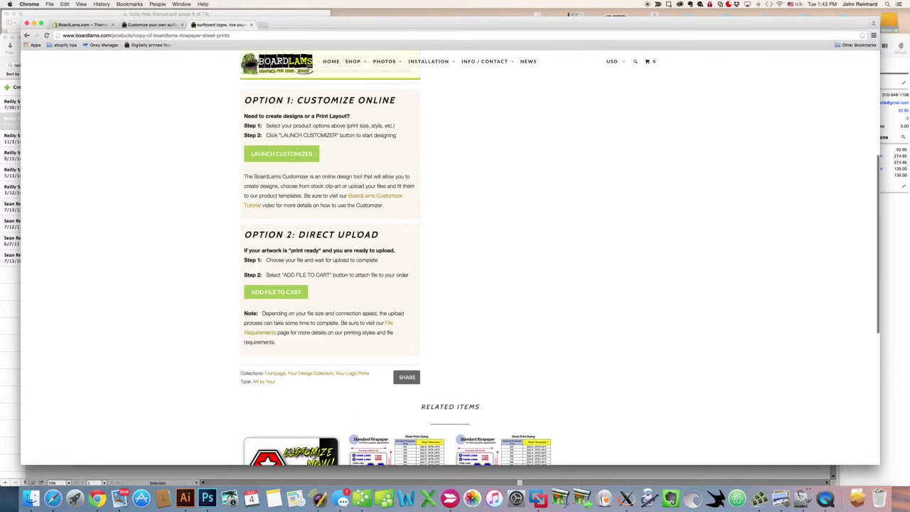
scroll(354, 234, up, 1)
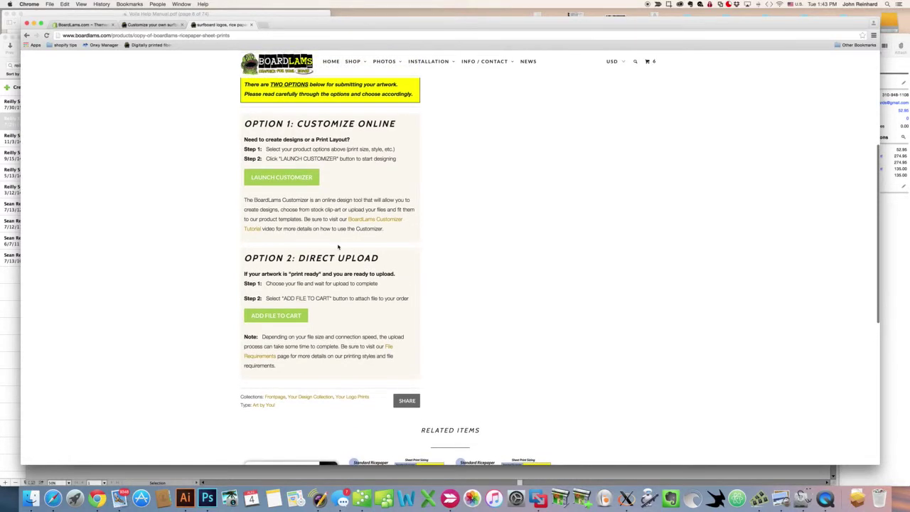
scroll(333, 252, up, 2)
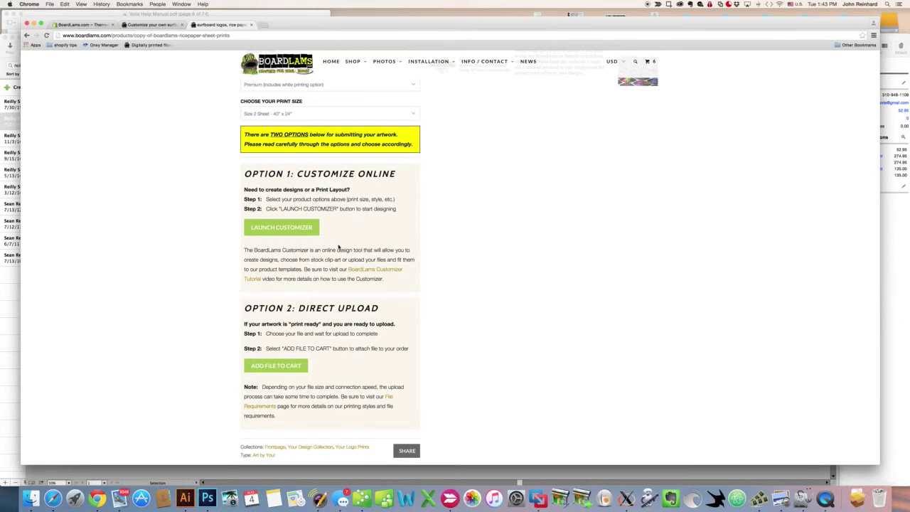
scroll(338, 247, up, 3)
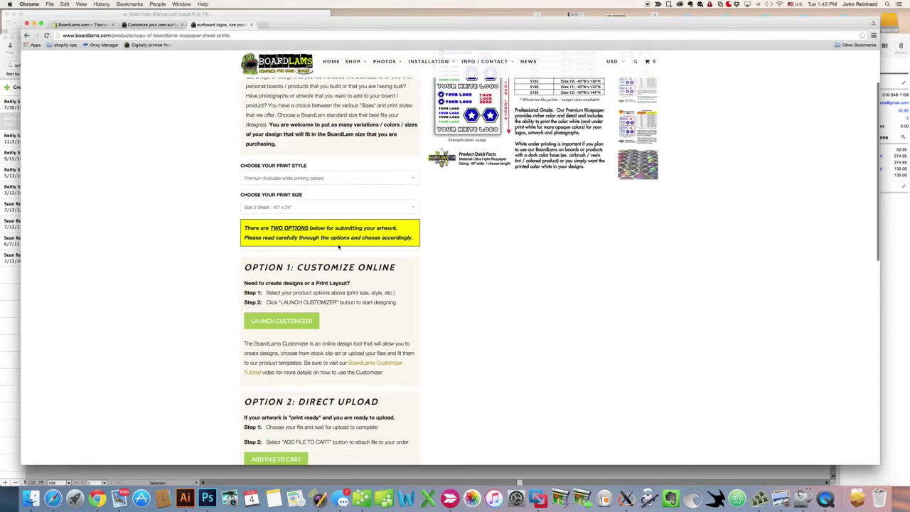
scroll(338, 246, up, 1)
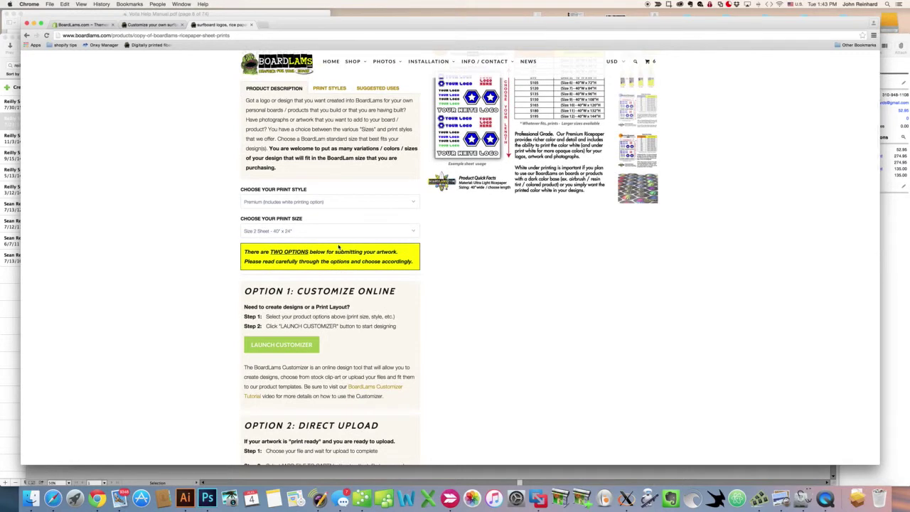
scroll(339, 247, down, 2)
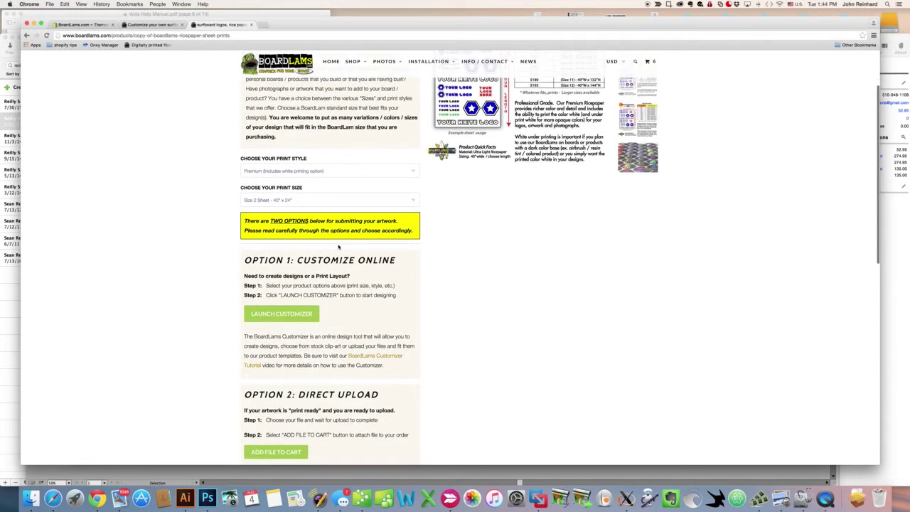
scroll(339, 246, up, 2)
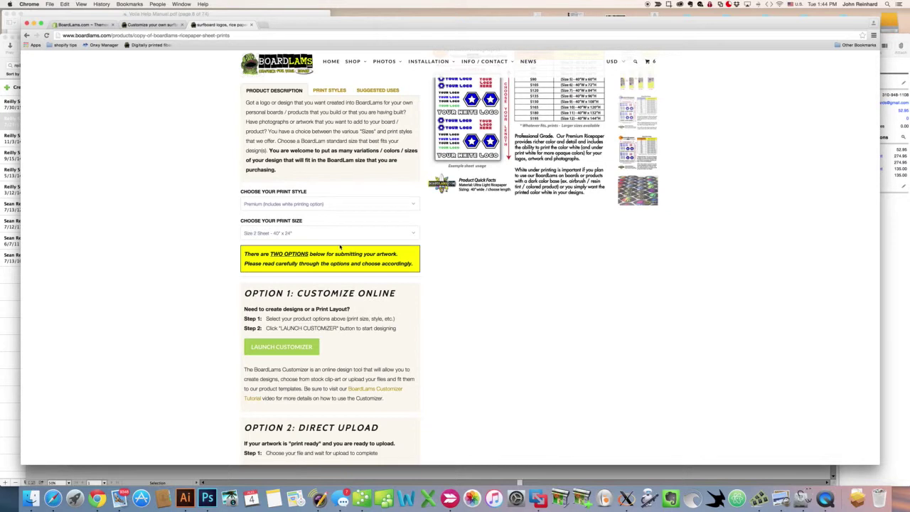
scroll(340, 247, up, 1)
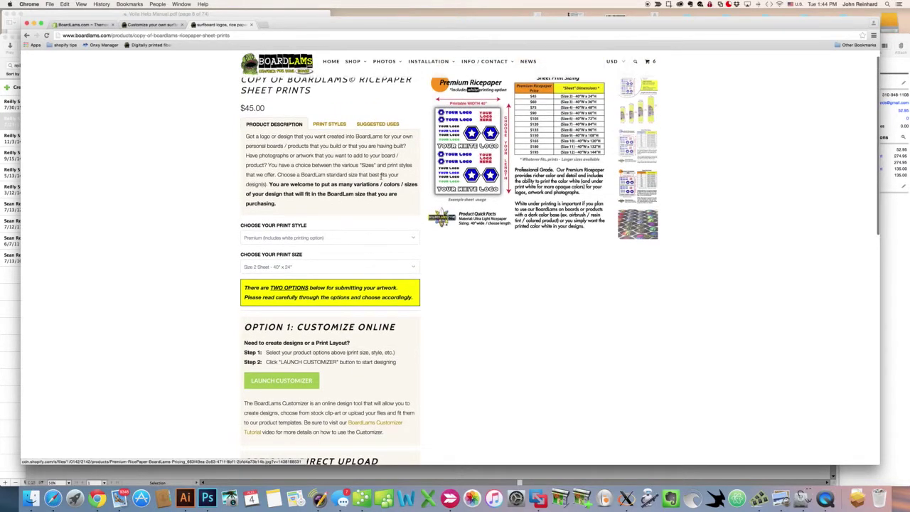
scroll(426, 224, up, 1)
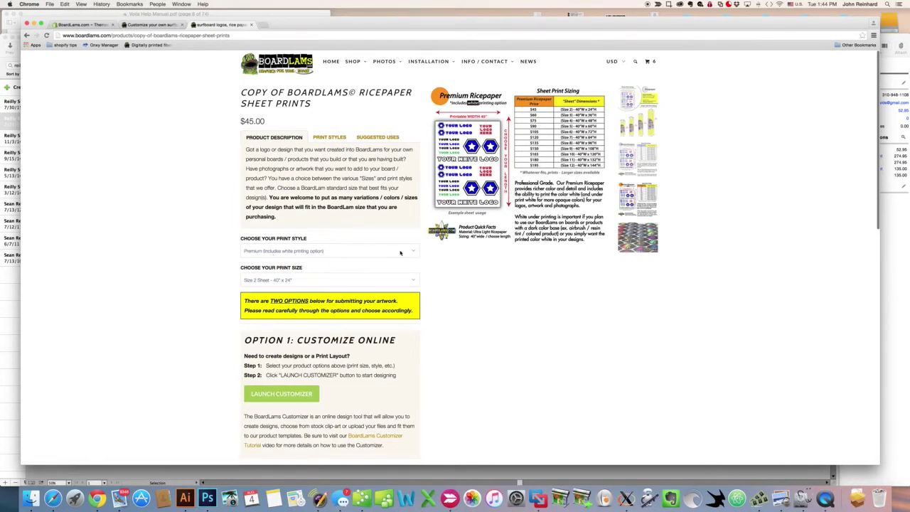
Keep Premium white printing and the Size 2 40" x 24" sheet, then return to Illustrator
click(359, 252)
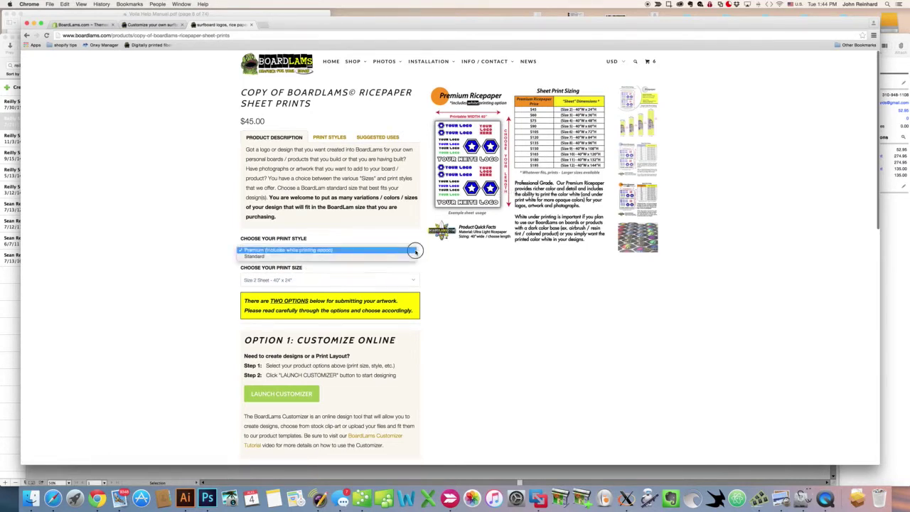
click(319, 250)
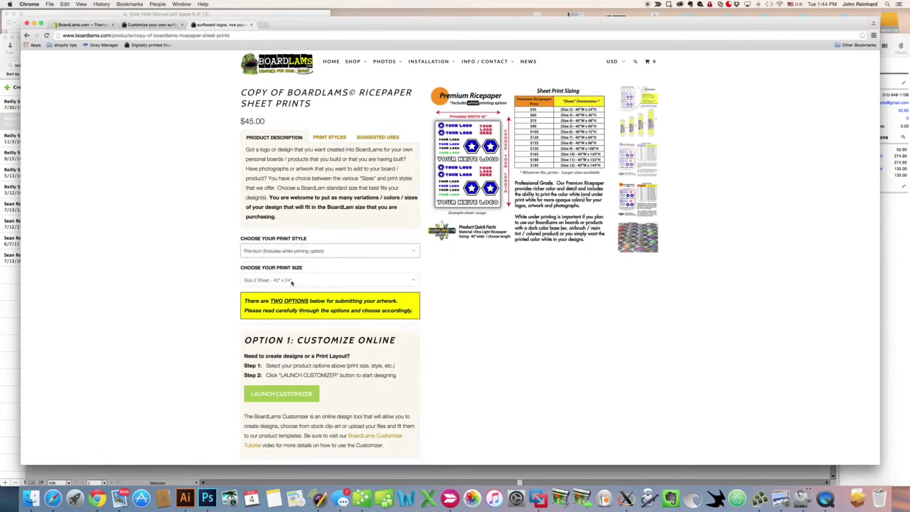
click(411, 281)
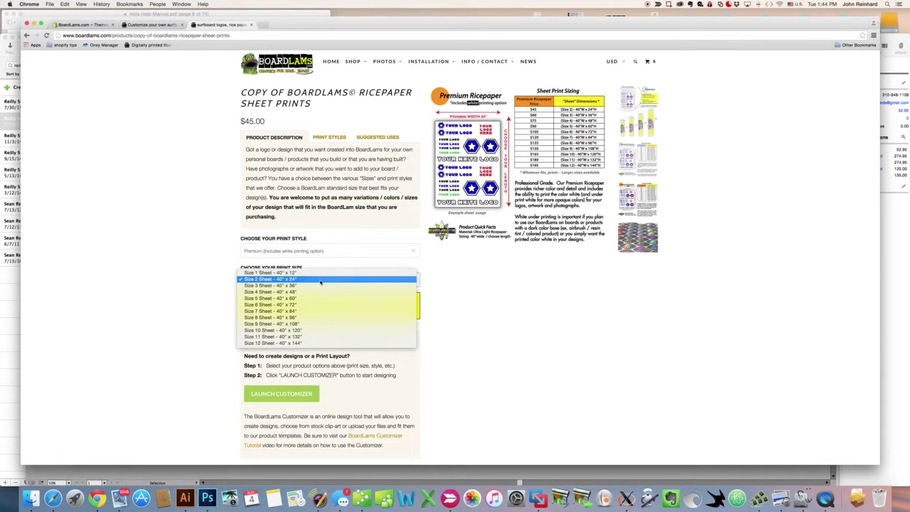
click(286, 280)
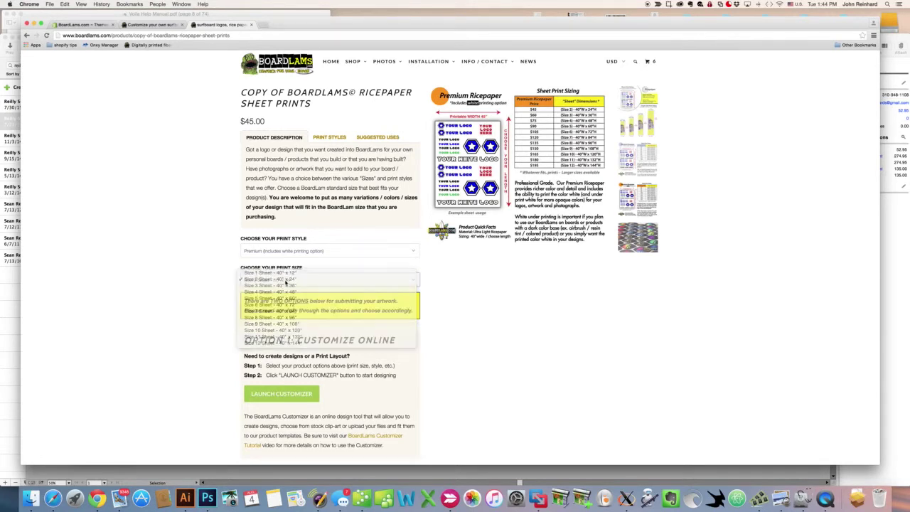
click(184, 498)
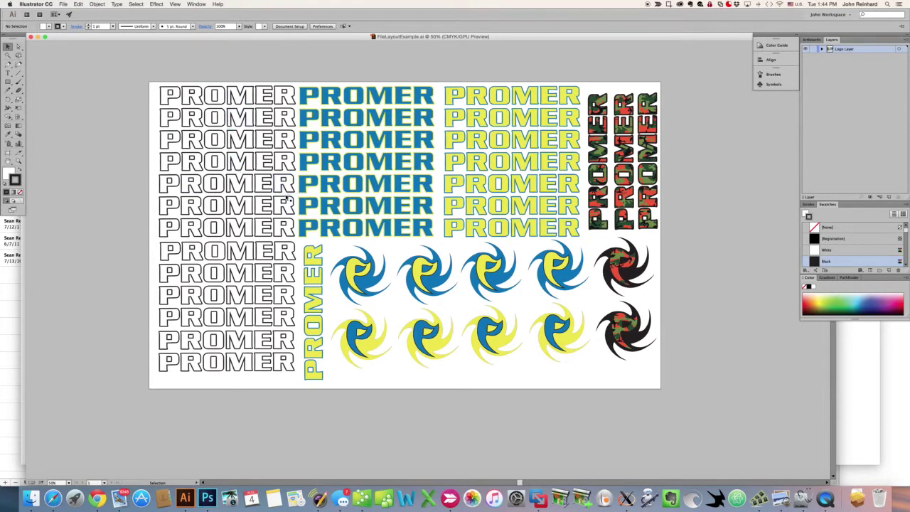
Scroll the canvas to view the whole FileLayoutExample.ai logo sheet
scroll(234, 116, right, 1)
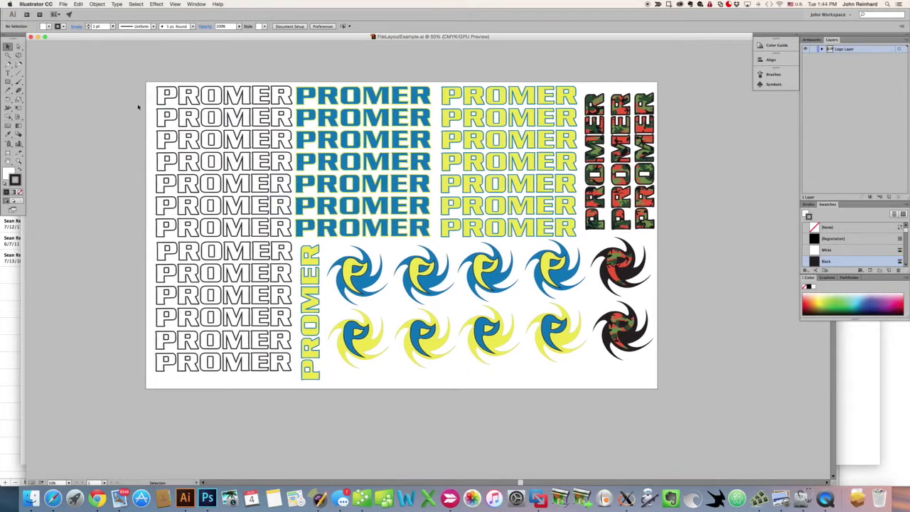
scroll(138, 106, right, 2)
scroll(138, 107, left, 3)
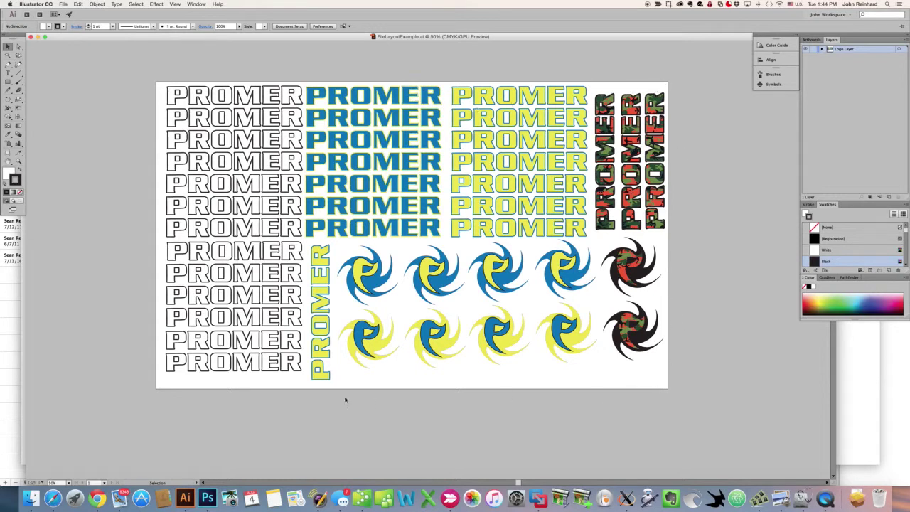
scroll(185, 359, down, 5)
scroll(185, 358, left, 2)
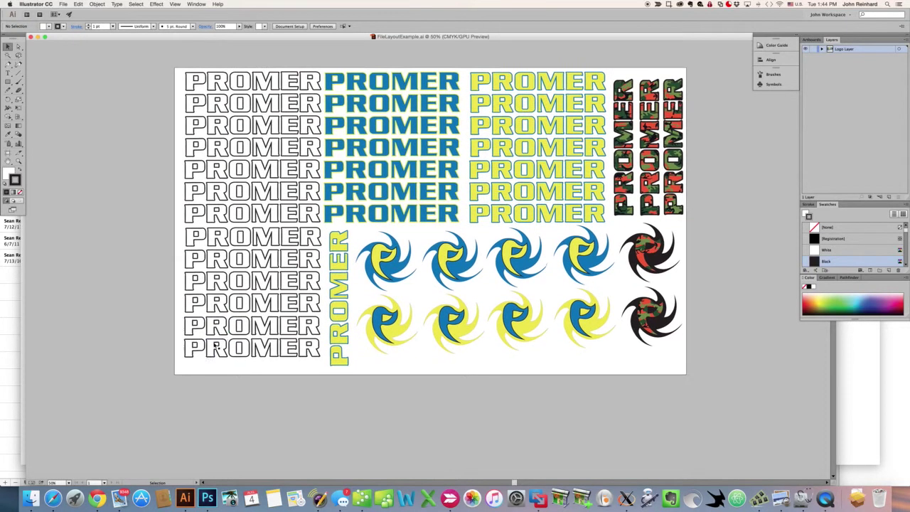
scroll(207, 336, up, 5)
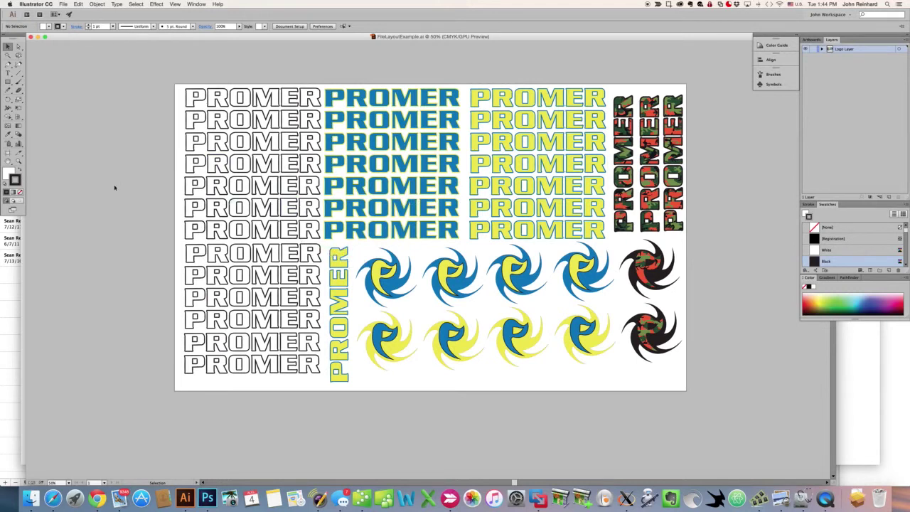
click(8, 152)
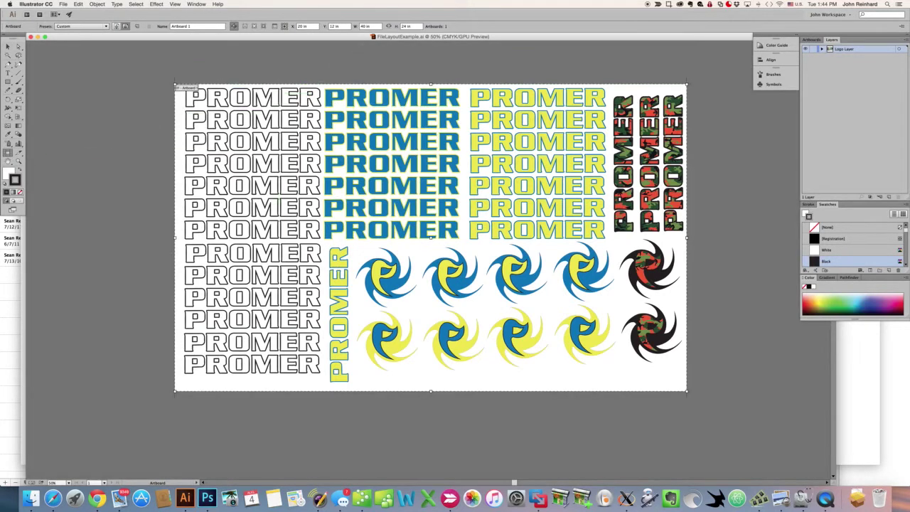
click(413, 26)
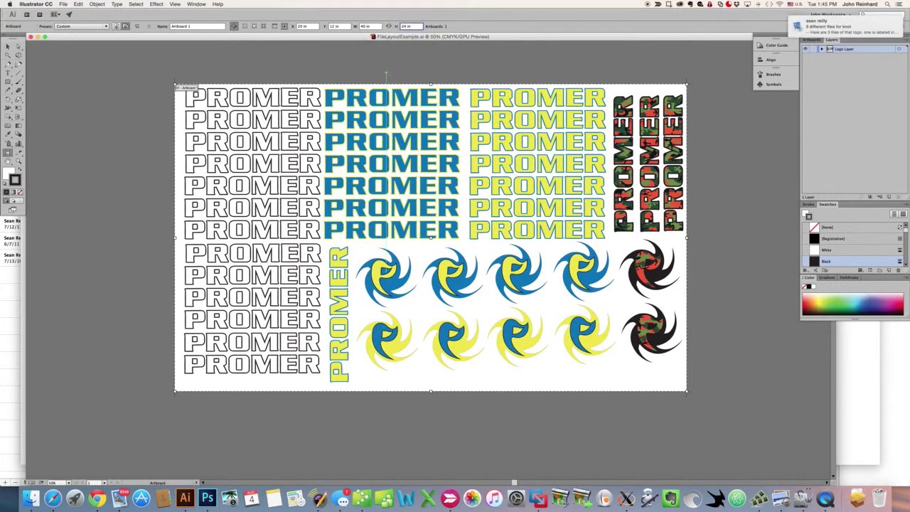
scroll(185, 92, left, 5)
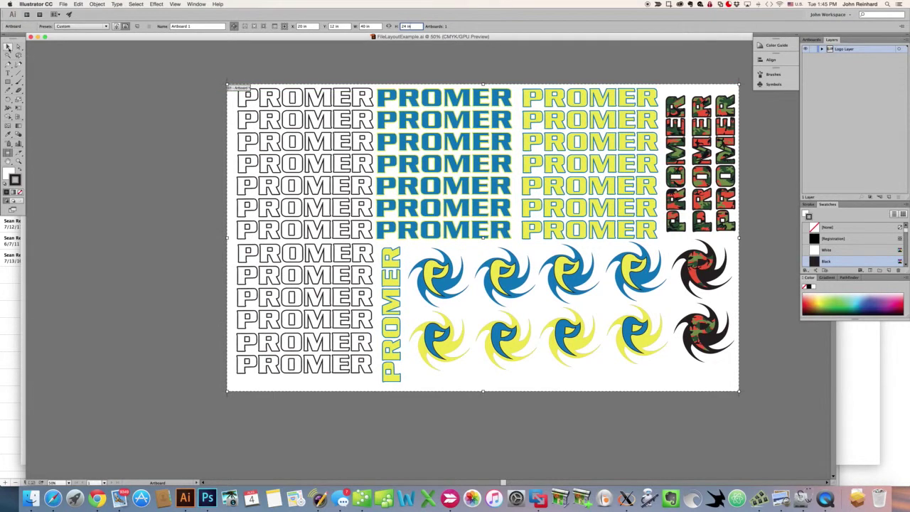
click(8, 46)
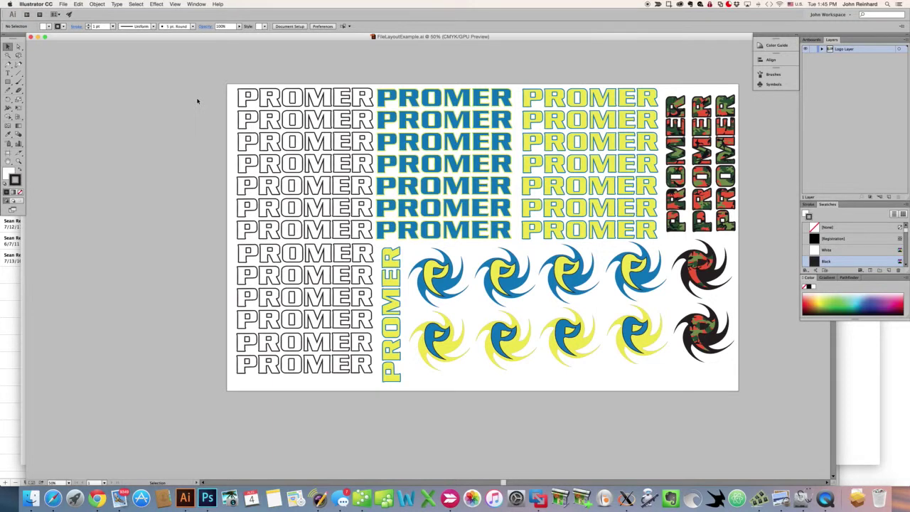
scroll(197, 101, right, 1)
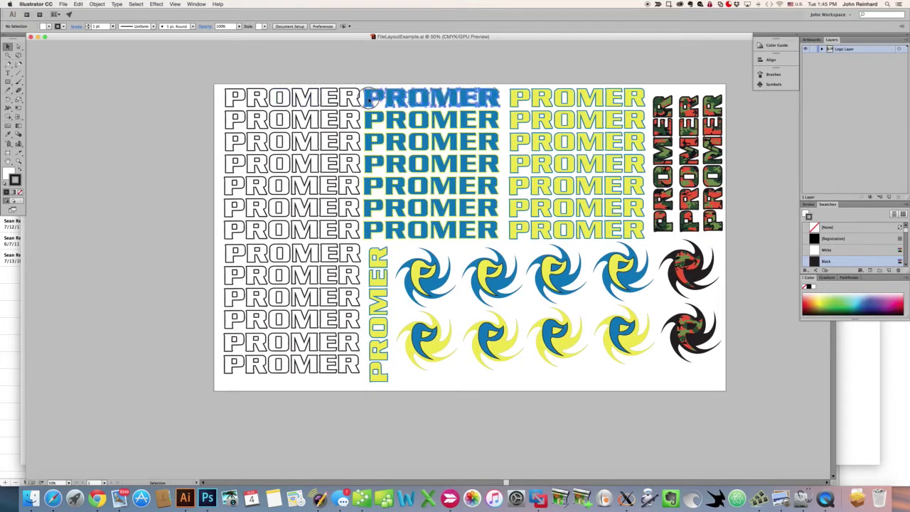
click(368, 98)
click(421, 122)
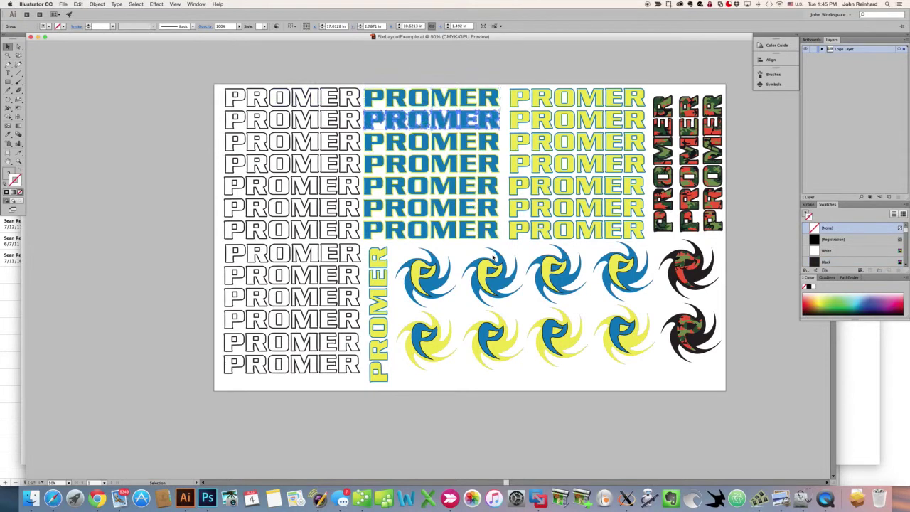
click(469, 78)
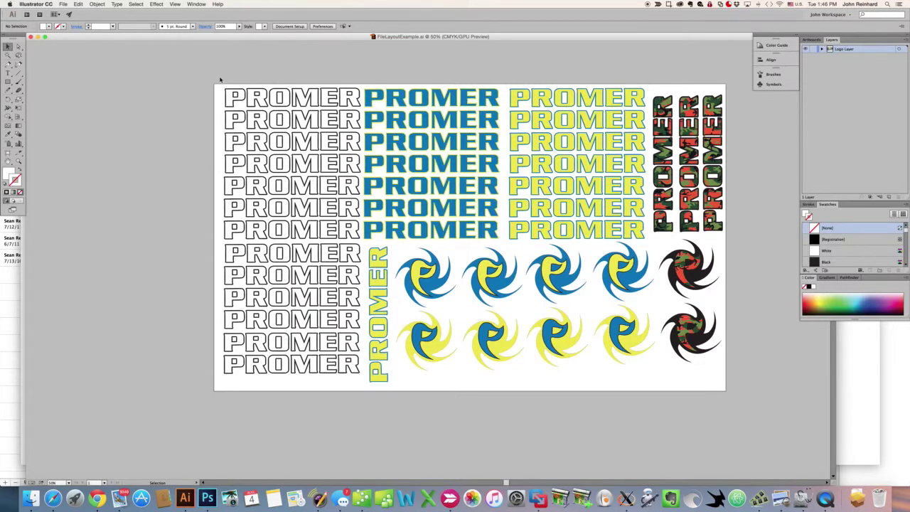
Add a new layer below Logo Layer and name it 'White Layer'
scroll(327, 75, right, 2)
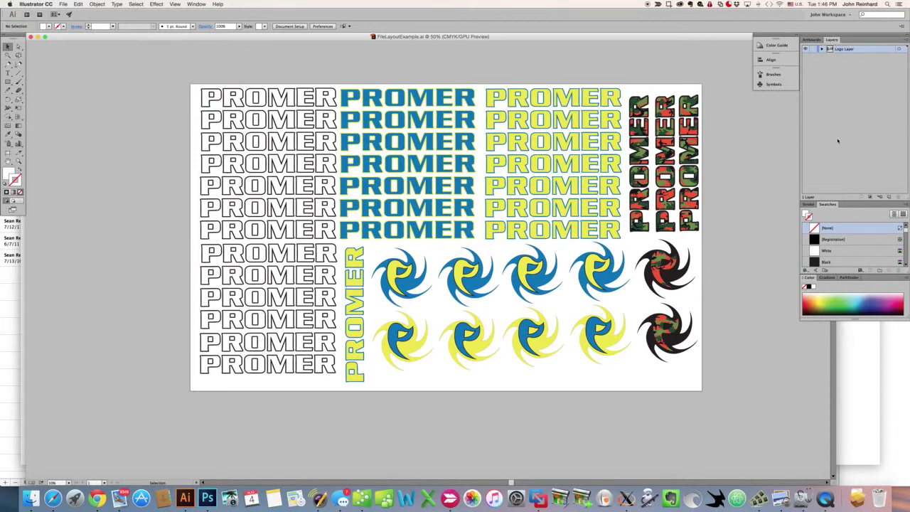
click(888, 196)
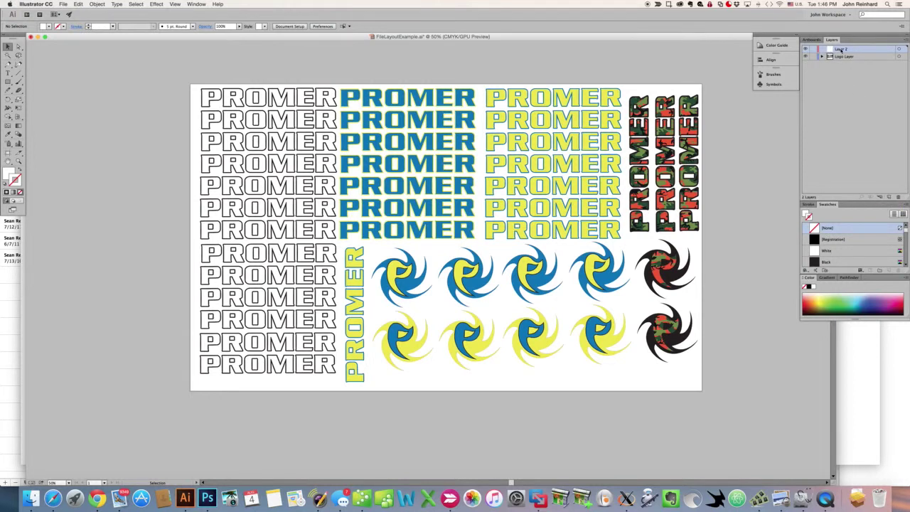
drag(841, 49, 843, 57)
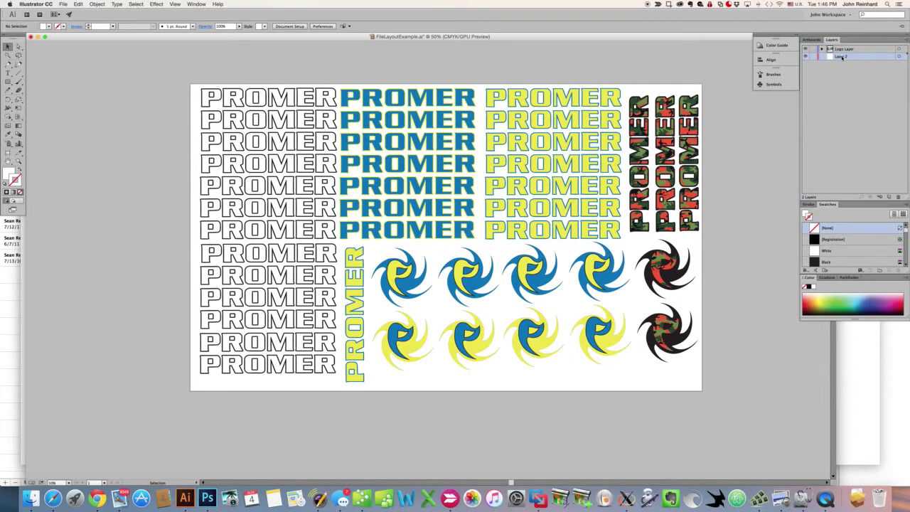
double_click(842, 57)
text(White Layer)
key(Return)
Marquee-select all the logos on the artboard
scroll(609, 72, left, 3)
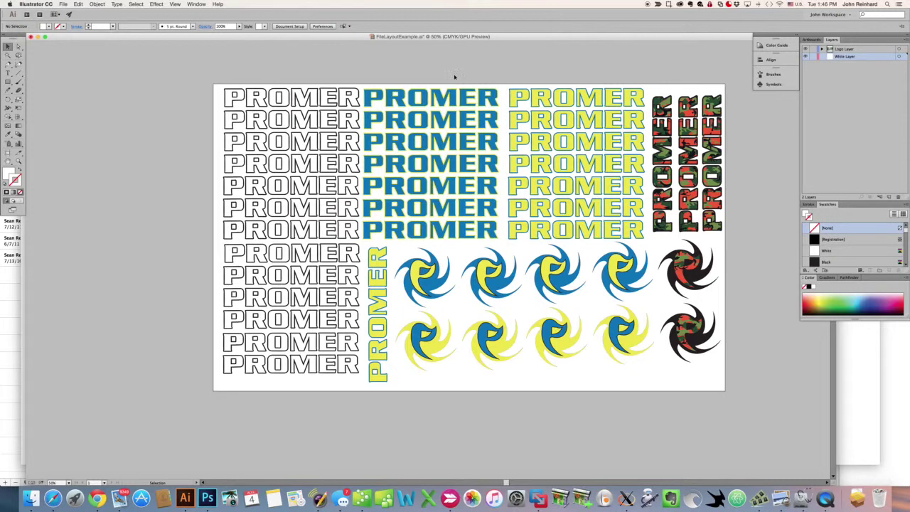
scroll(377, 79, left, 1)
drag(186, 79, 739, 388)
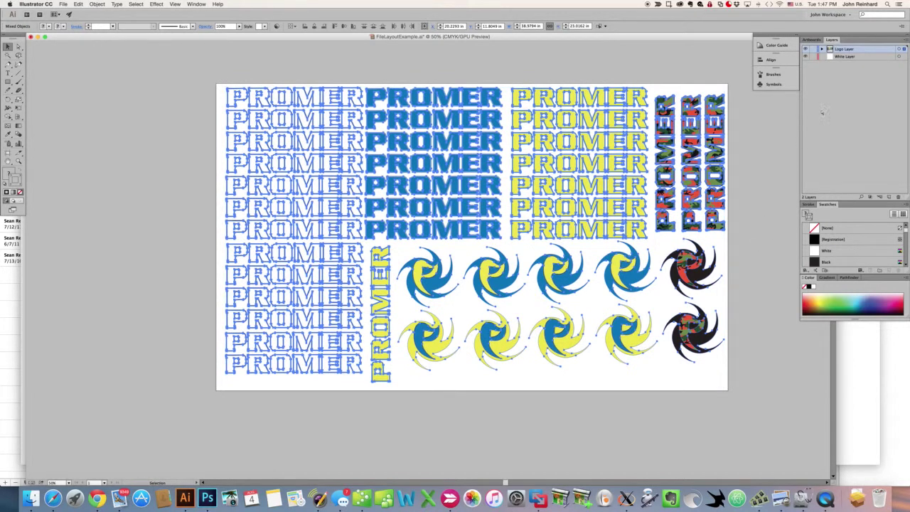
Paste the selected logos in place onto White Layer and hide Logo Layer
click(851, 56)
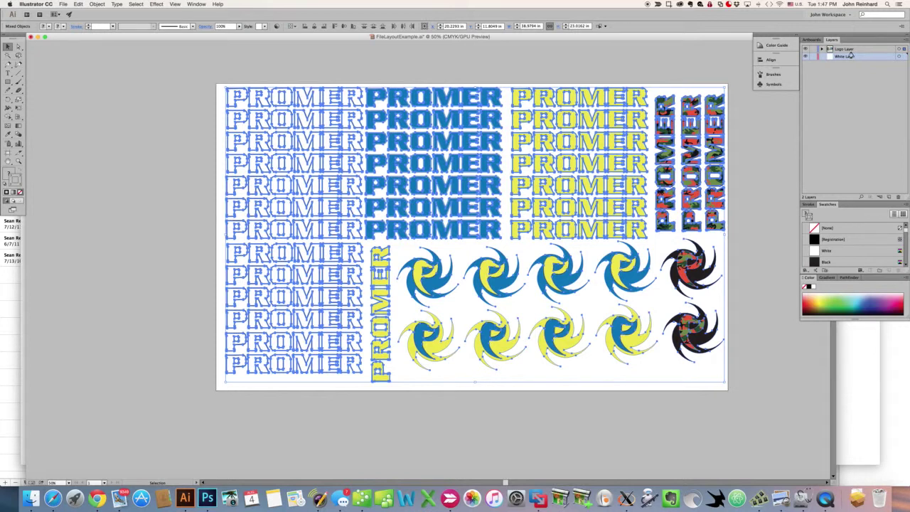
key(super+x)
key(super+f)
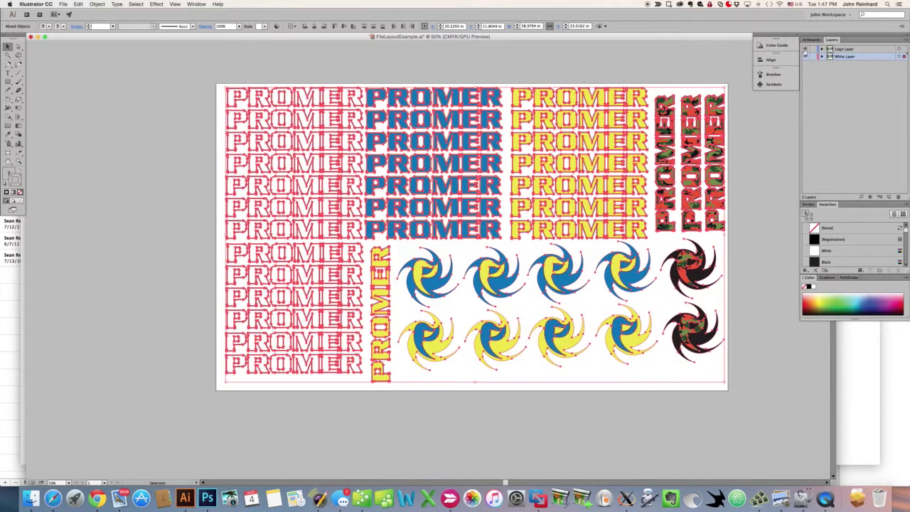
click(806, 49)
Check the copied logos on White Layer, then try creating a swatch colour group
click(447, 79)
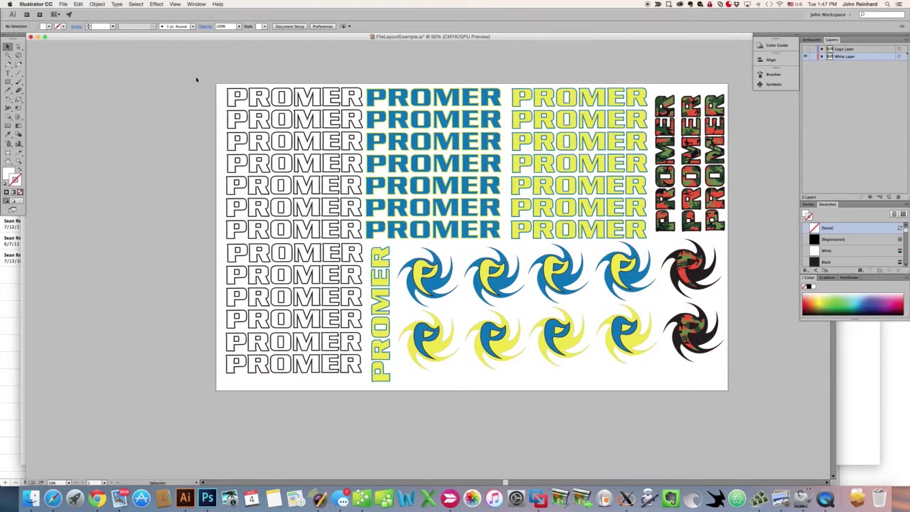
drag(197, 79, 739, 389)
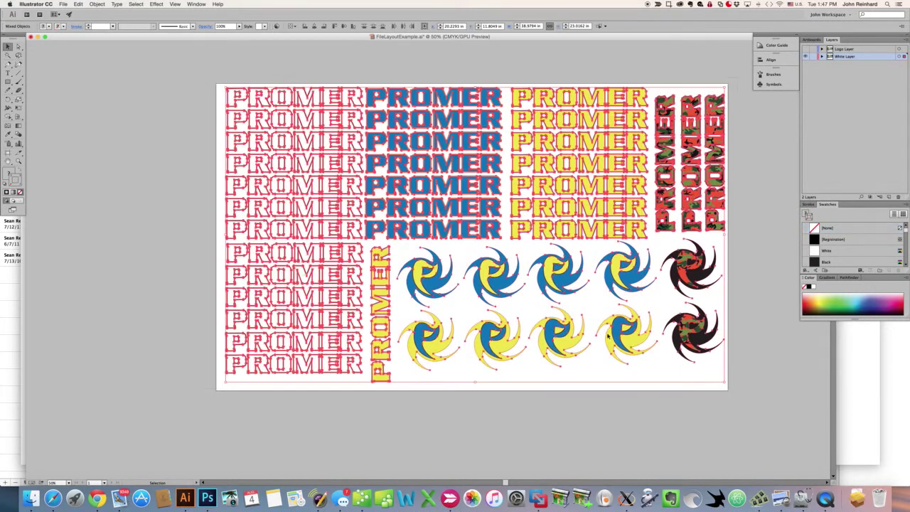
click(178, 241)
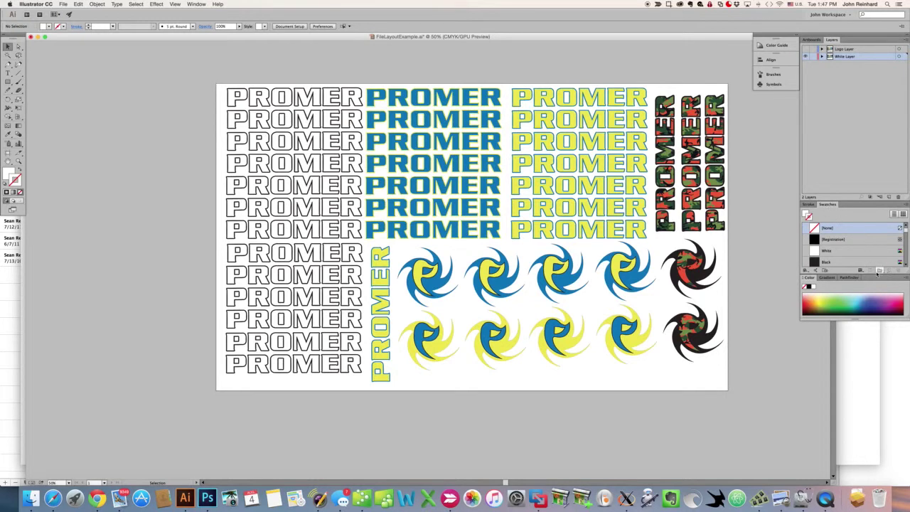
click(880, 271)
click(523, 250)
scroll(853, 249, down, 5)
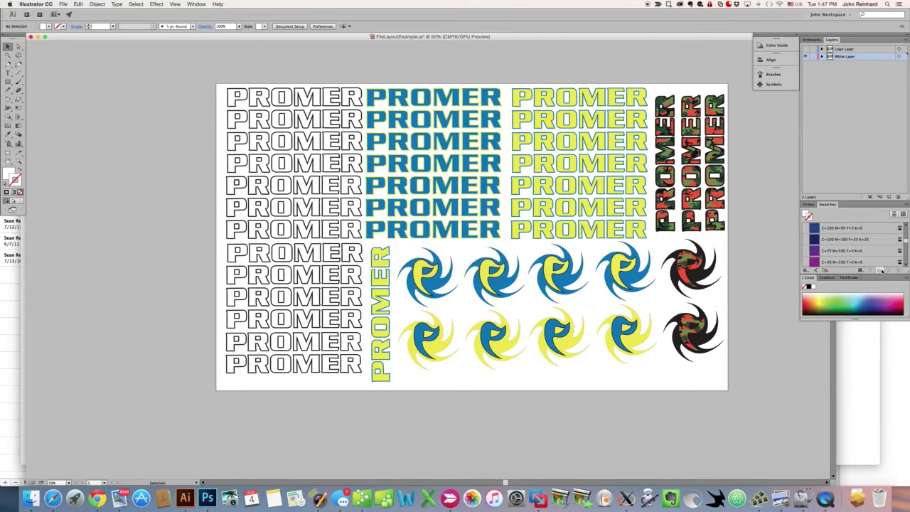
click(879, 271)
click(524, 252)
shift+click(846, 262)
click(879, 271)
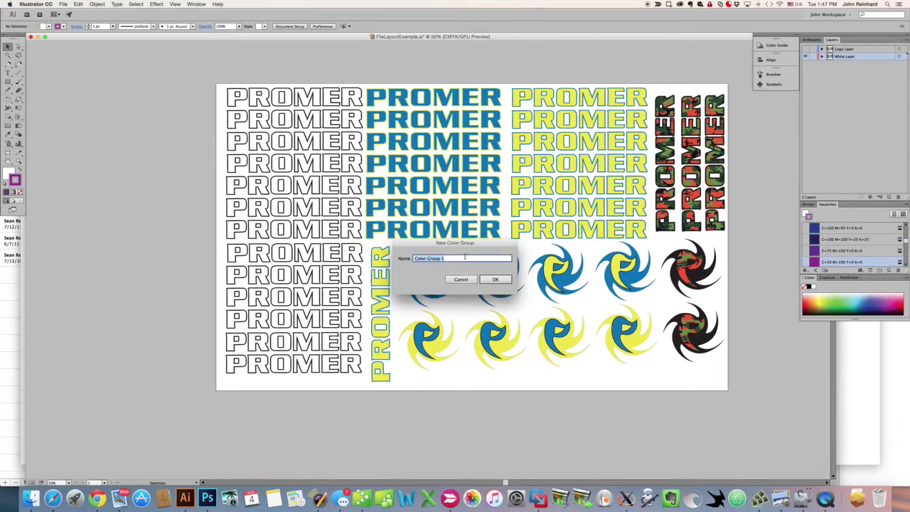
click(460, 279)
scroll(831, 253, down, 2)
scroll(831, 253, down, 3)
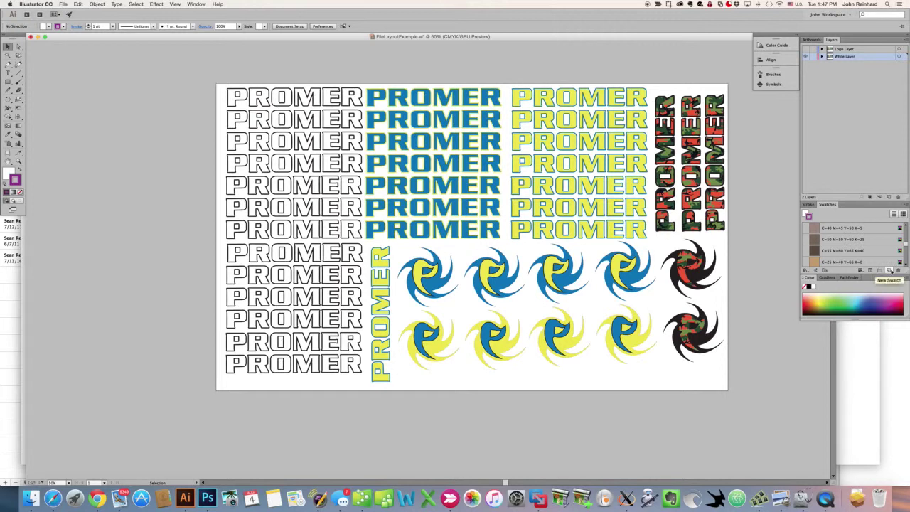
click(889, 271)
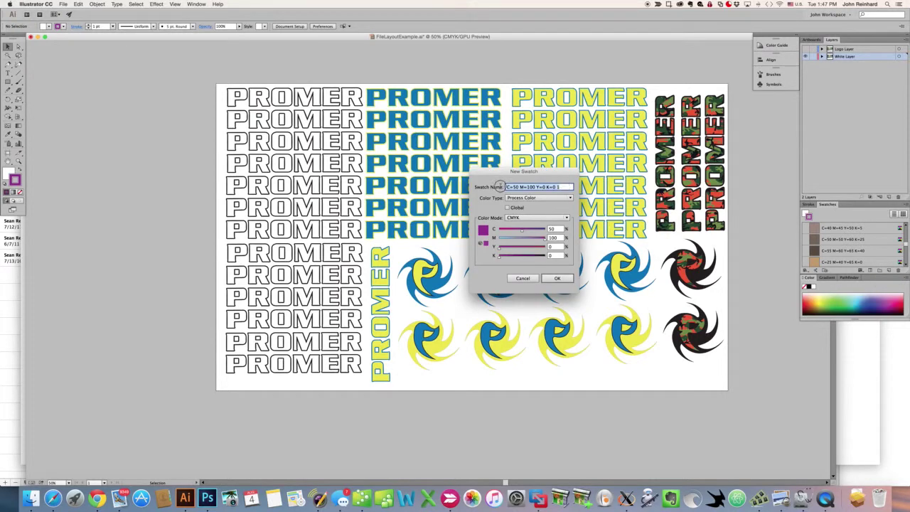
text(PGB)
text(_WHITE)
click(529, 199)
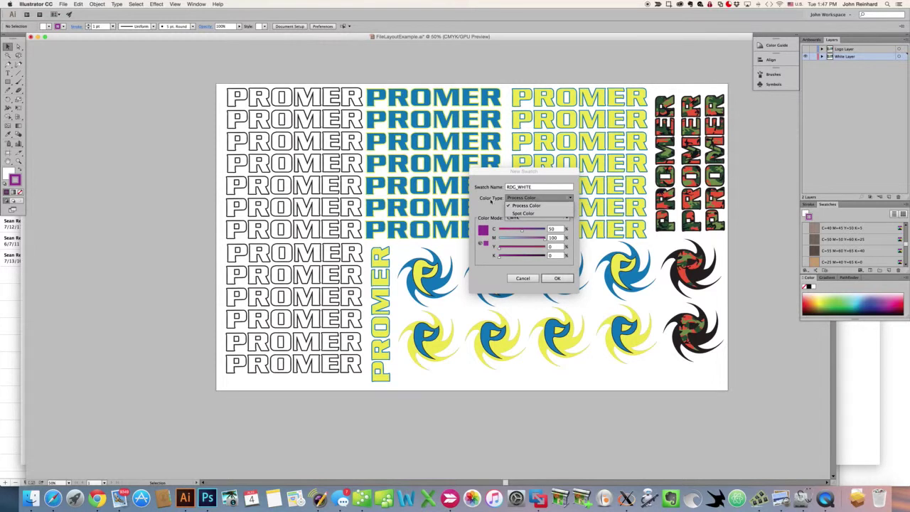
click(523, 213)
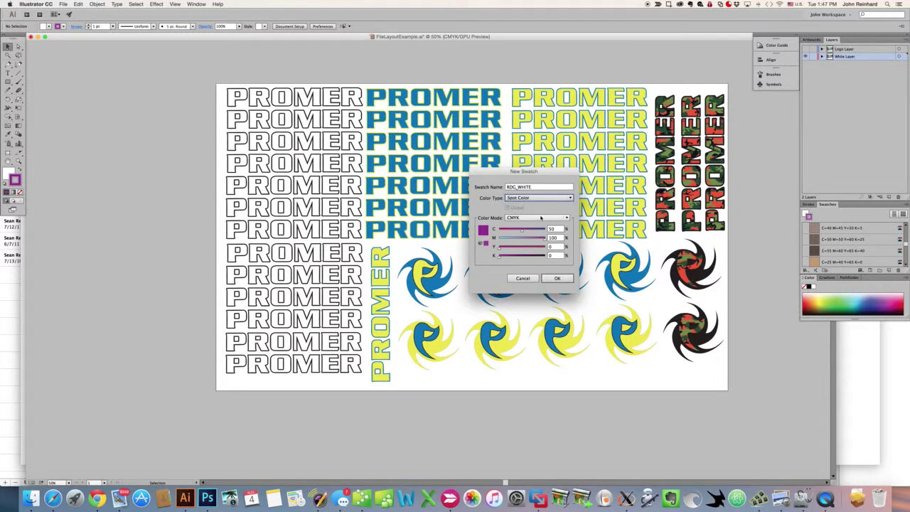
click(530, 217)
click(523, 249)
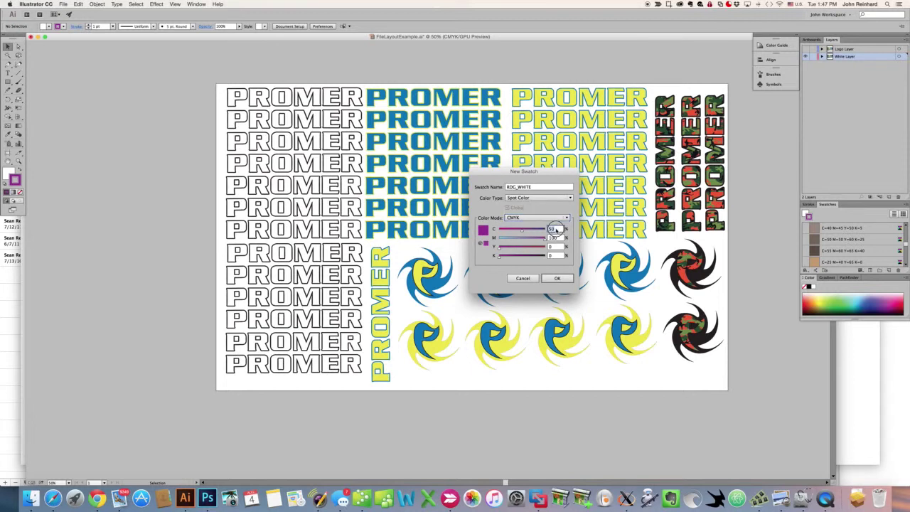
double_click(551, 229)
text(25)
key(Tab)
text(25)
key(Tab)
text(25)
key(Tab)
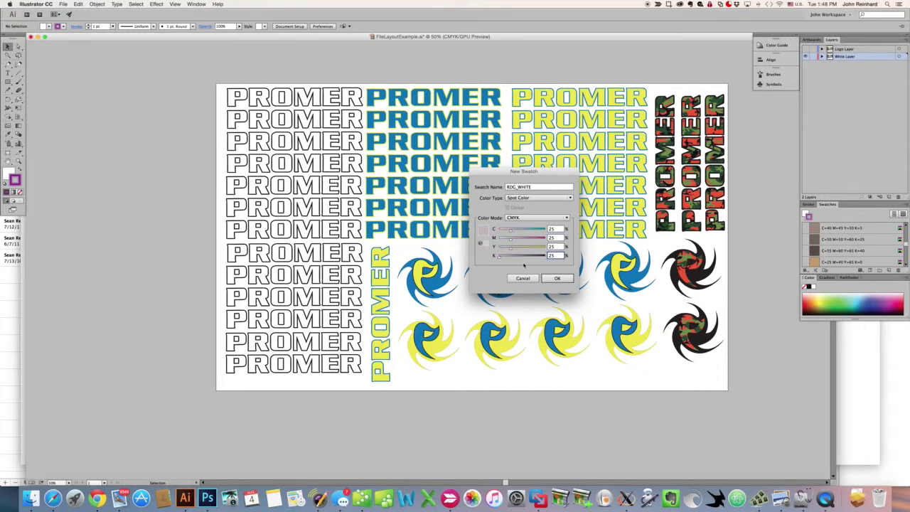
key(Tab)
click(561, 279)
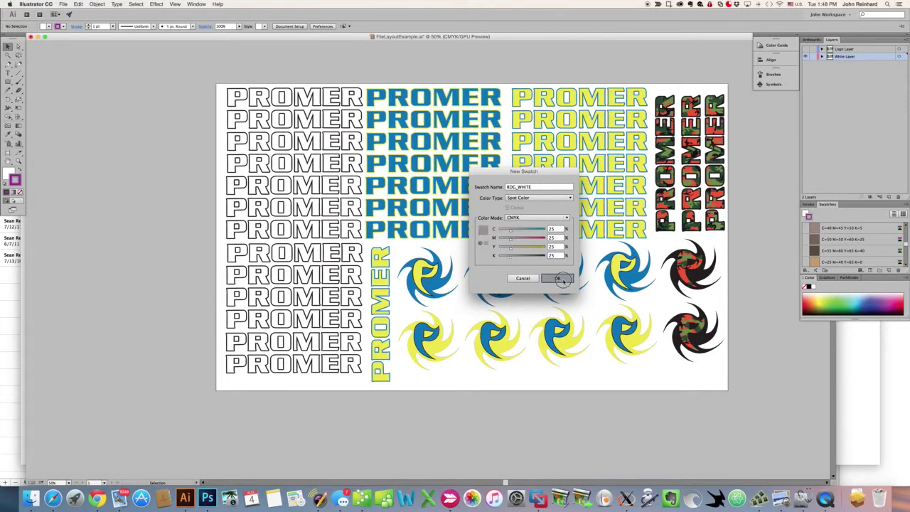
click(576, 243)
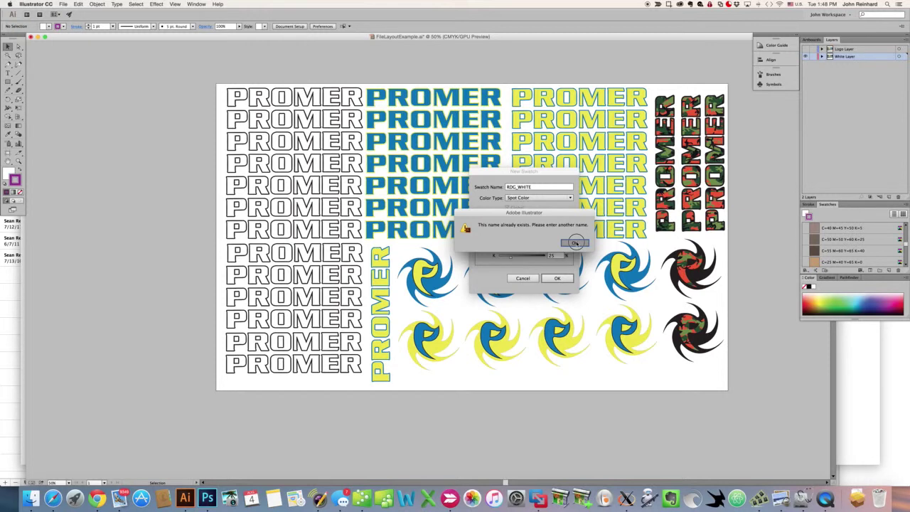
click(529, 278)
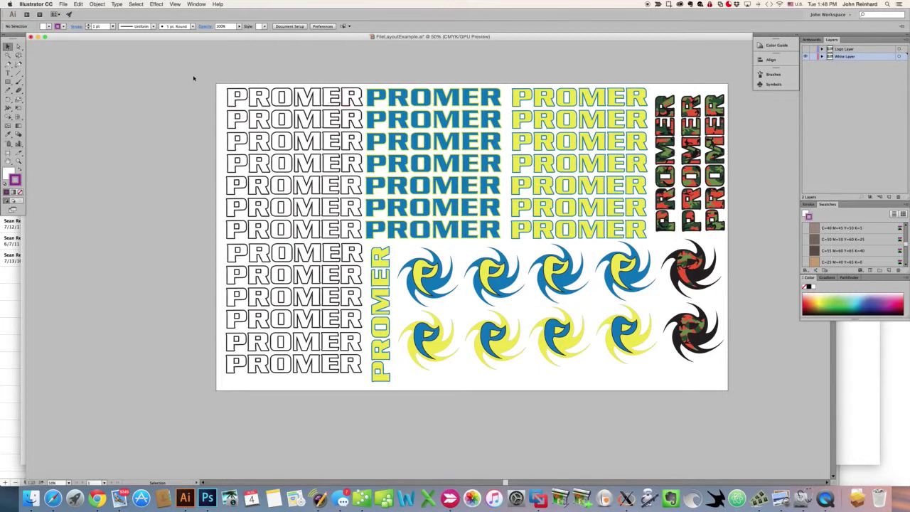
Fill all the selected logo copies with the grey ROC_WHITE swatch
drag(193, 78, 730, 385)
scroll(844, 260, down, 2)
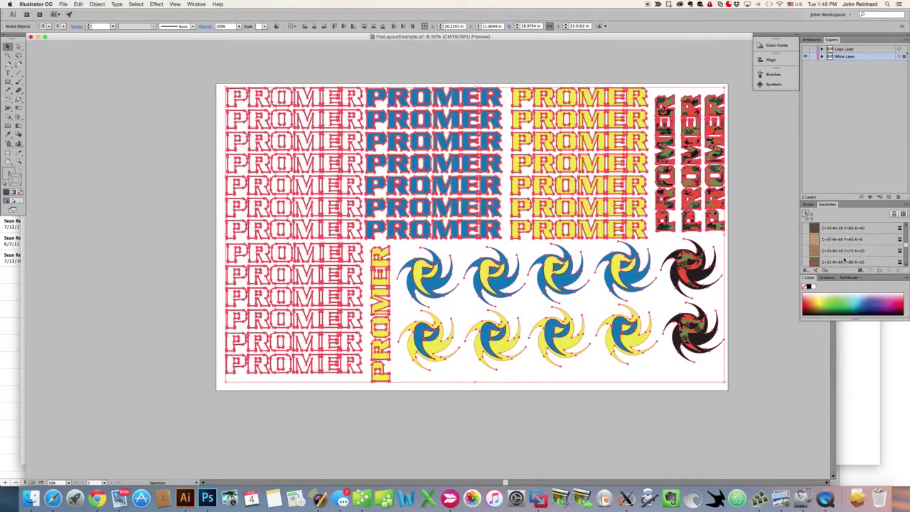
scroll(844, 260, down, 3)
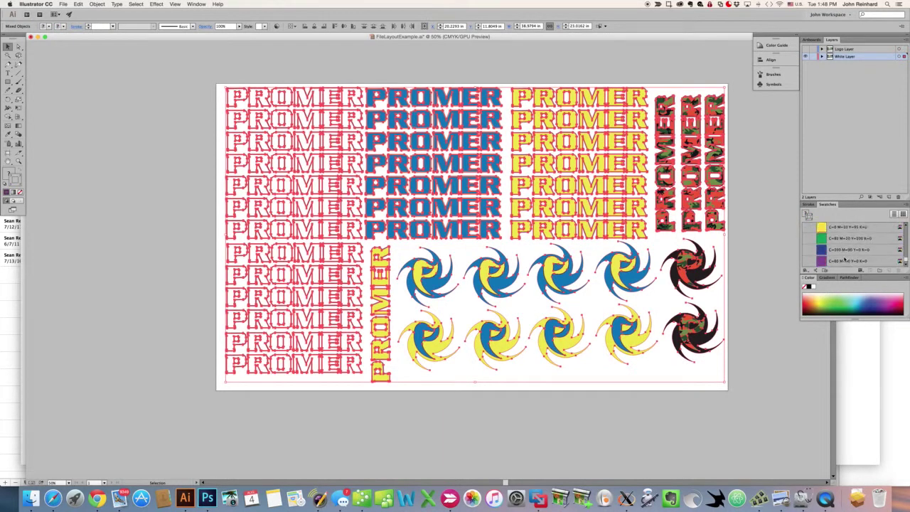
scroll(844, 260, up, 5)
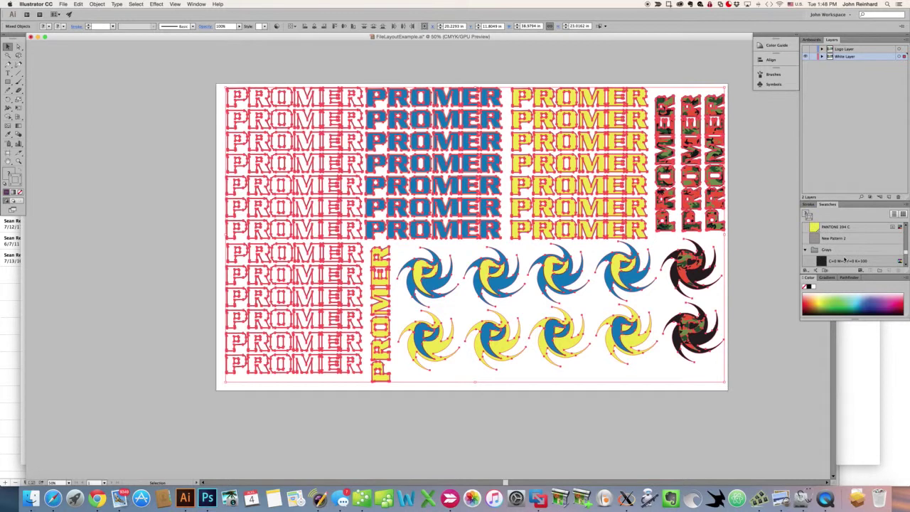
scroll(844, 260, up, 1)
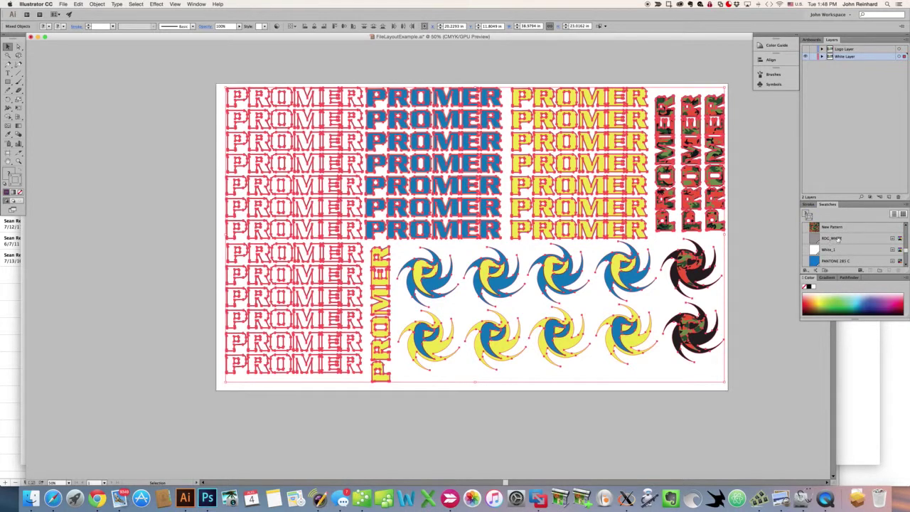
click(11, 172)
click(824, 237)
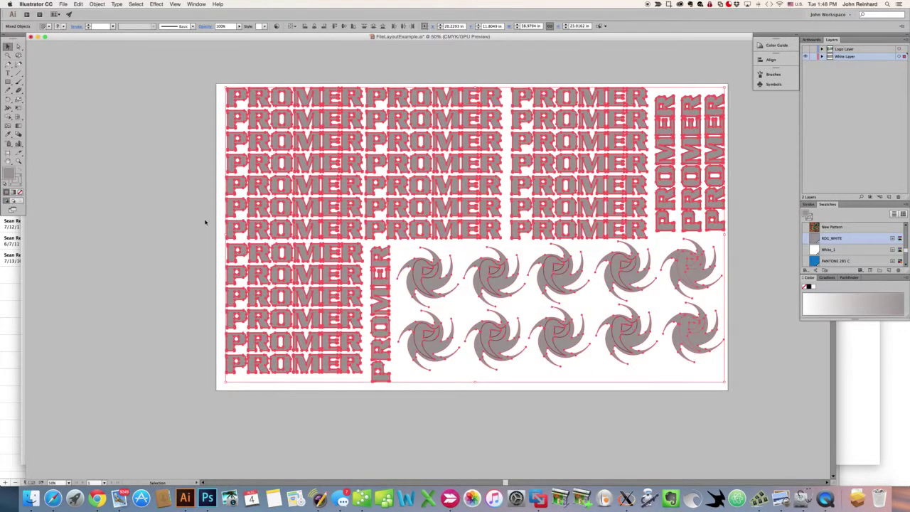
click(145, 214)
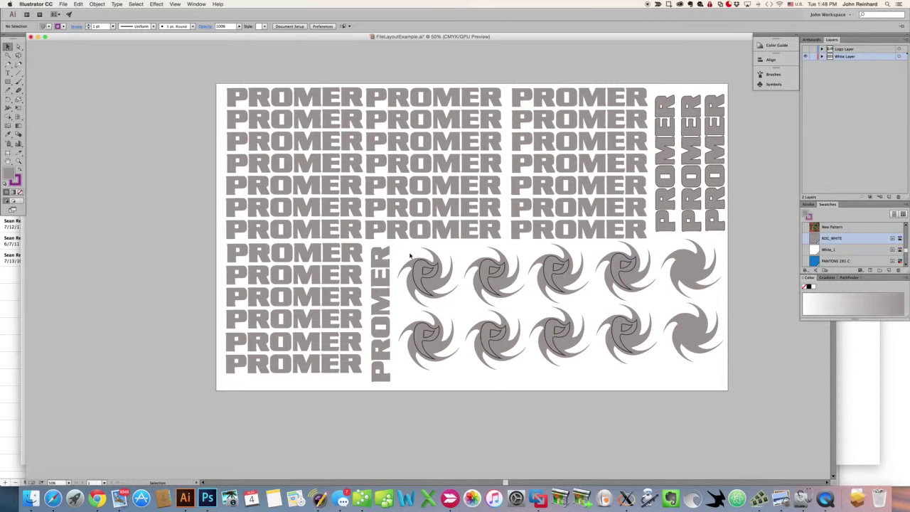
Apply ROC_WHITE to the ten swirl icons as well
drag(409, 250, 718, 363)
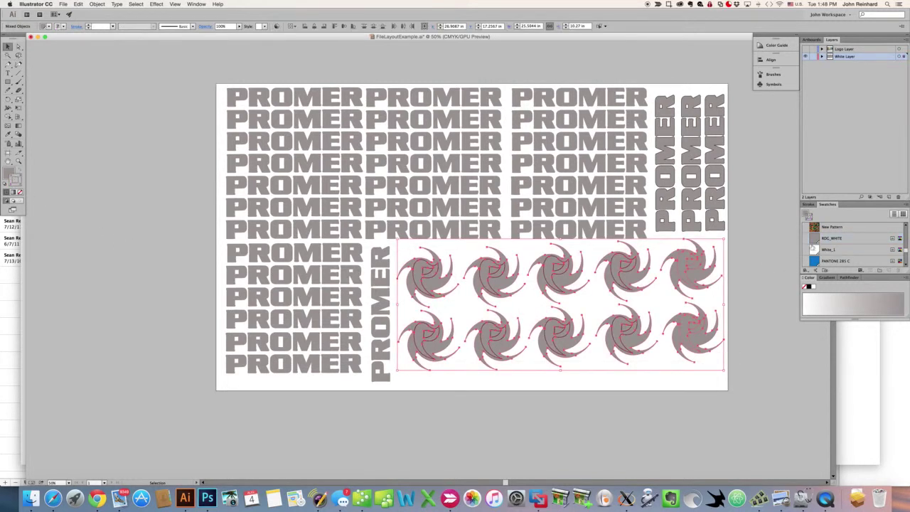
drag(814, 238, 767, 260)
click(766, 261)
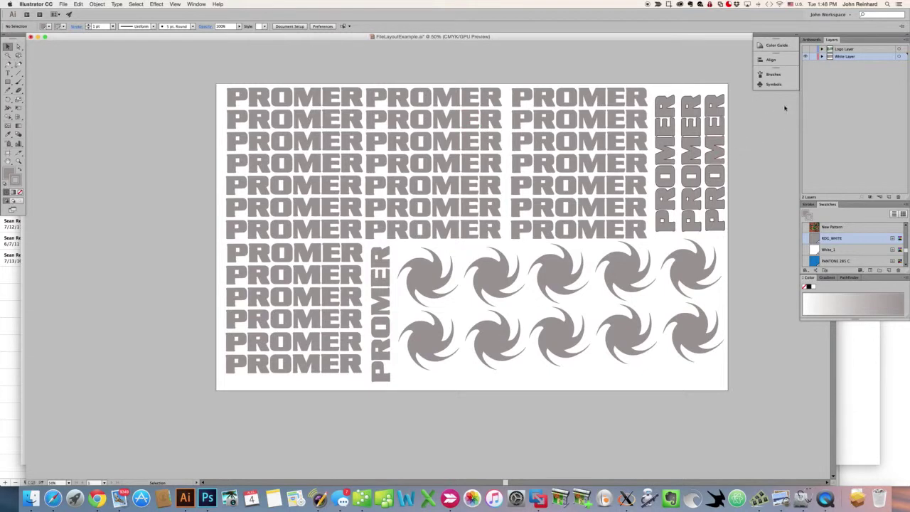
click(806, 51)
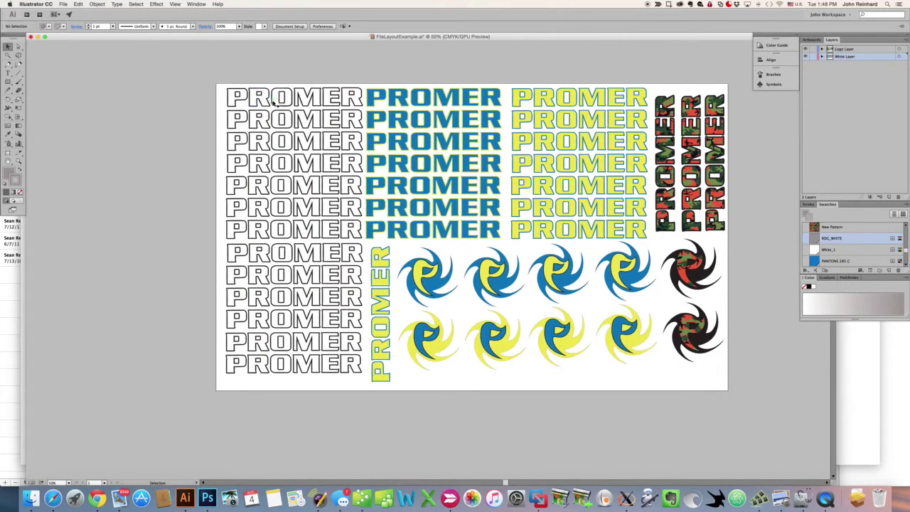
Toggle Logo Layer off and back on to compare the colour logos with the grey underprint
click(805, 51)
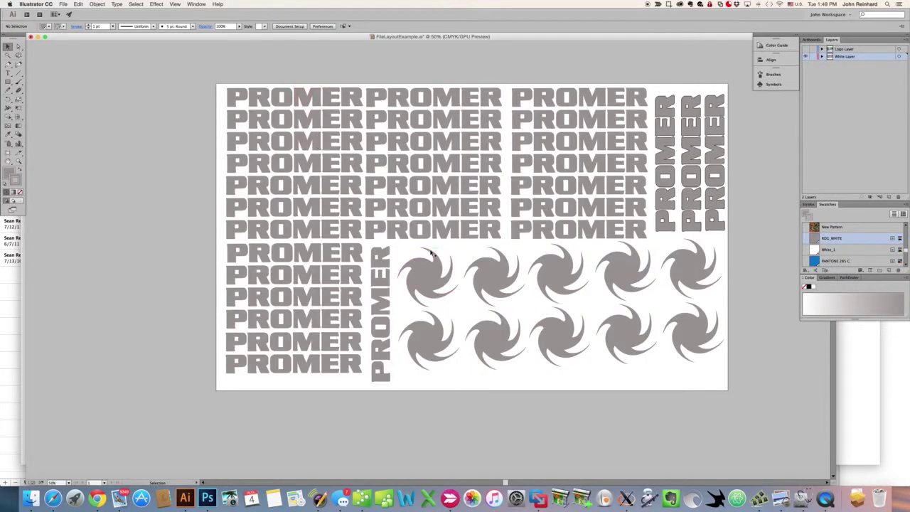
scroll(497, 227, down, 2)
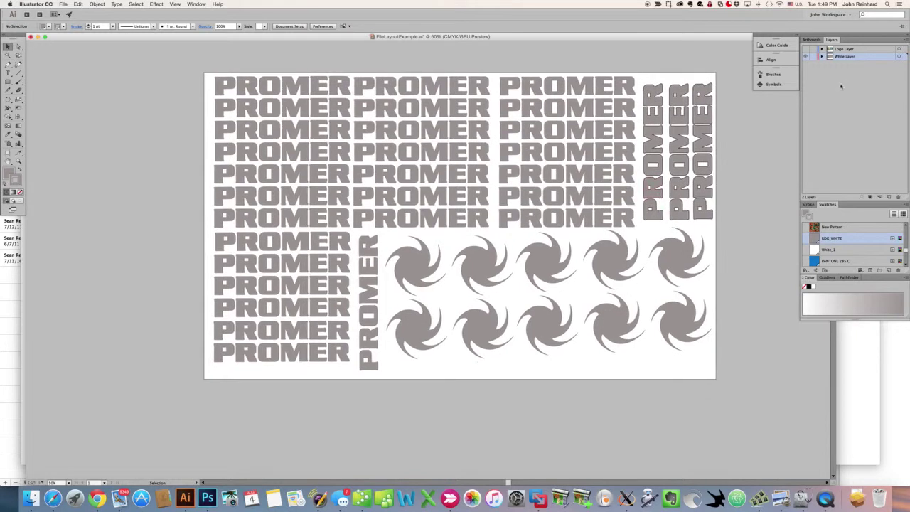
click(805, 50)
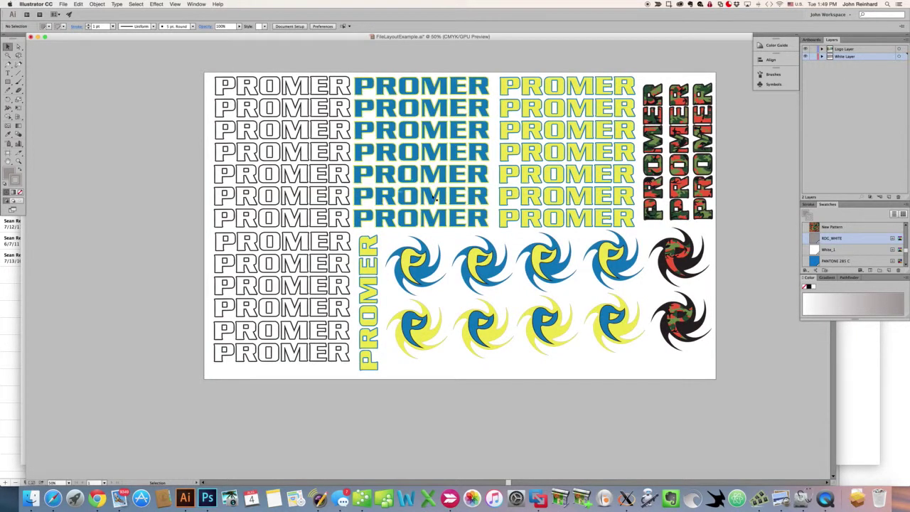
scroll(463, 183, up, 3)
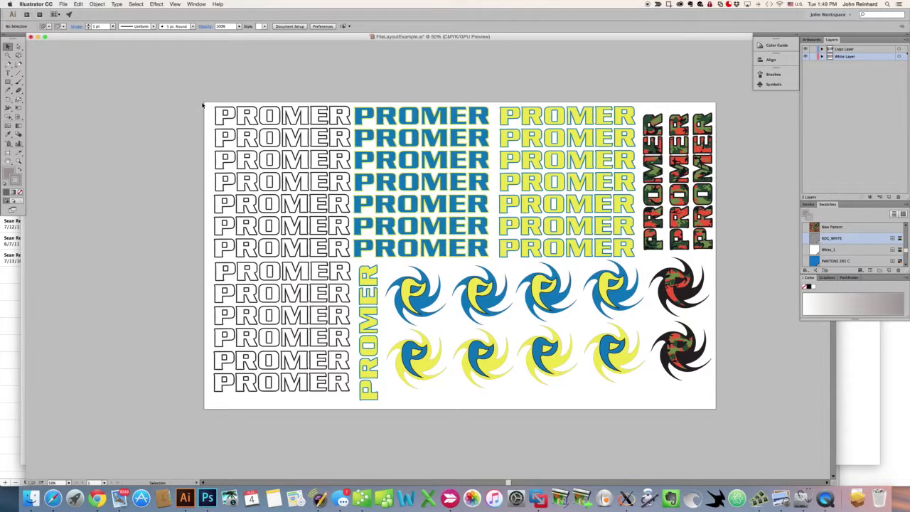
scroll(221, 96, right, 2)
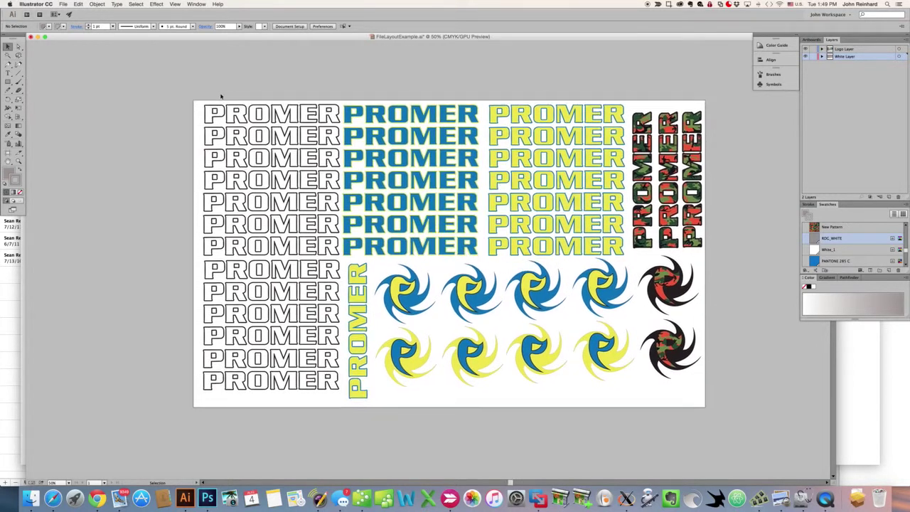